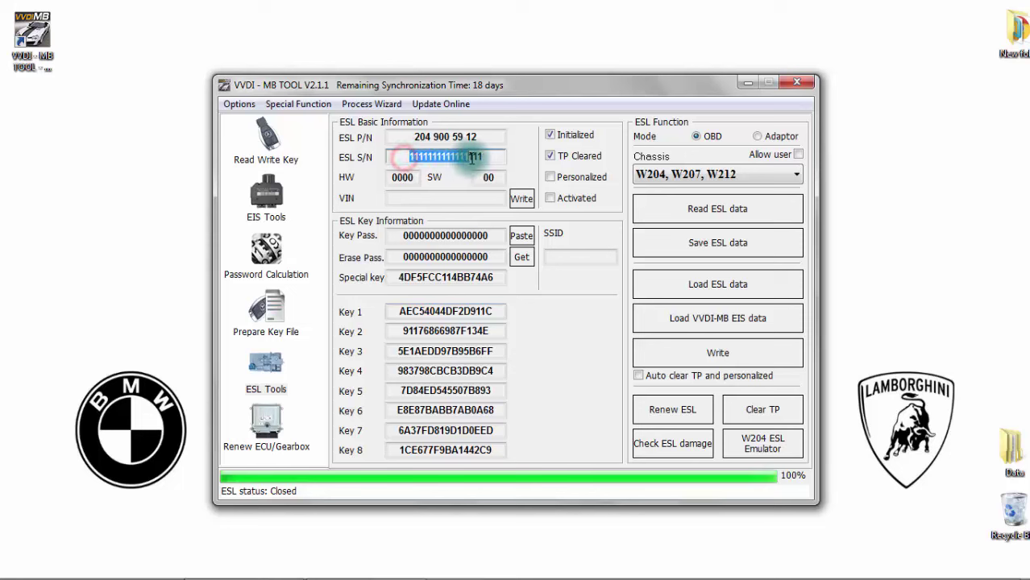
# - Open the EIS Tools and read the EIS data in OBD mode
pyautogui.click(485, 158)
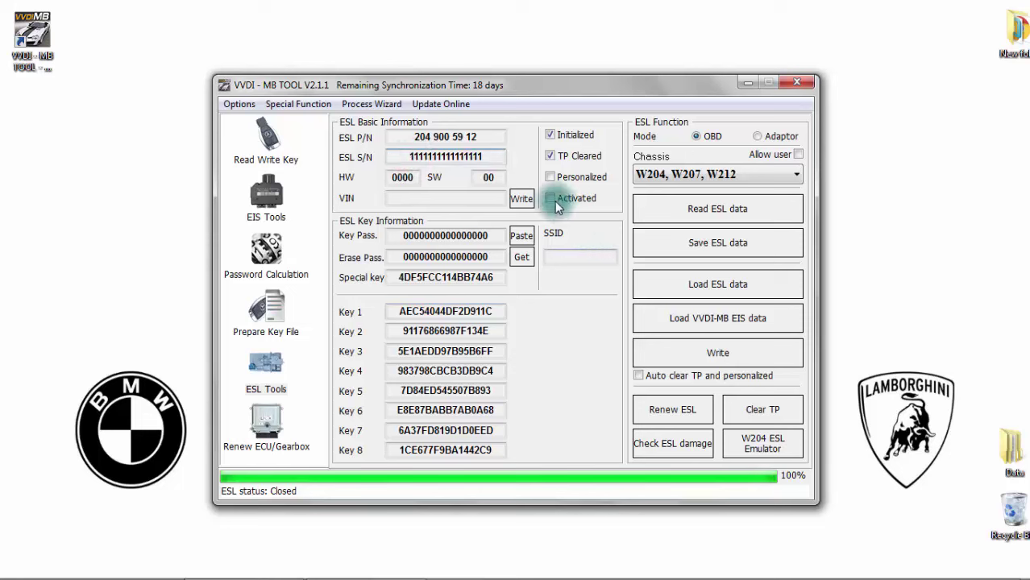
pyautogui.click(550, 178)
pyautogui.click(270, 199)
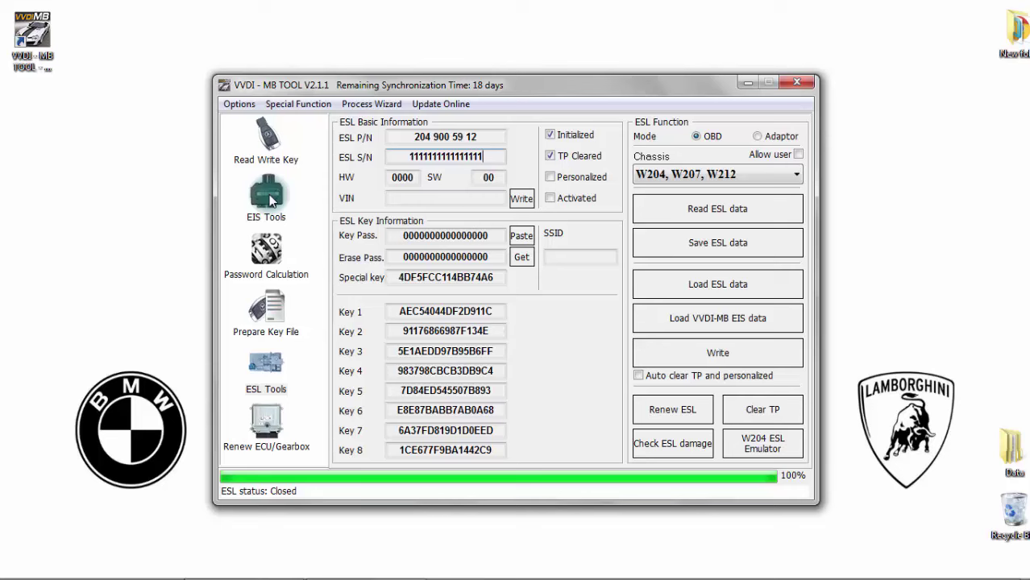
pyautogui.click(270, 199)
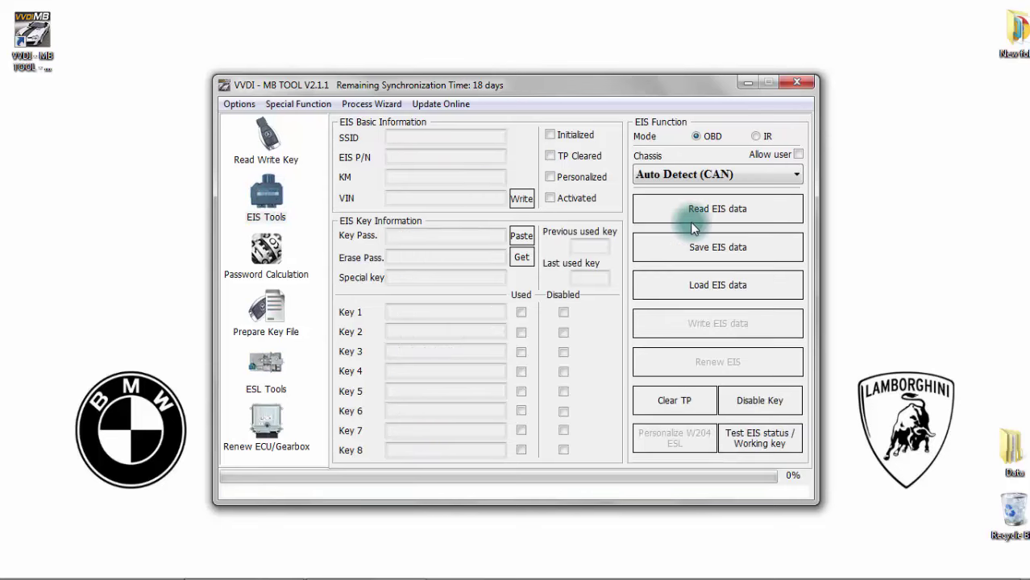
pyautogui.click(732, 212)
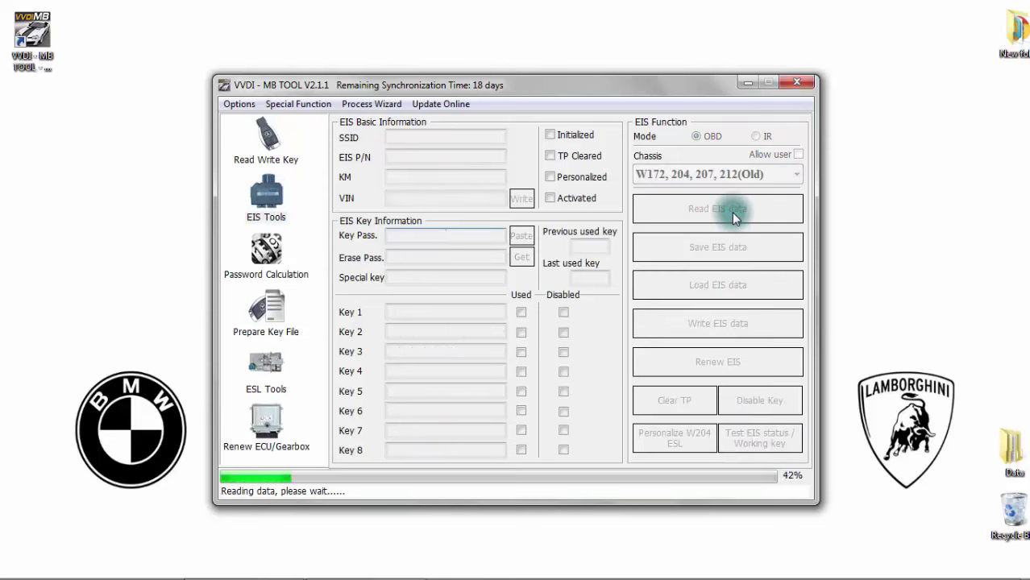
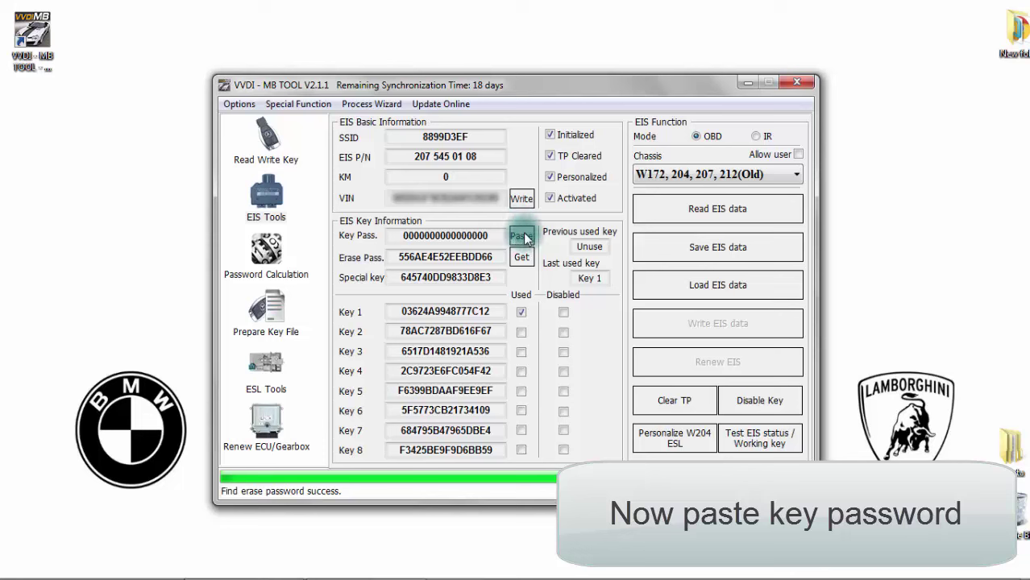
# - Paste the calculated key password into the EIS key information
pyautogui.click(522, 237)
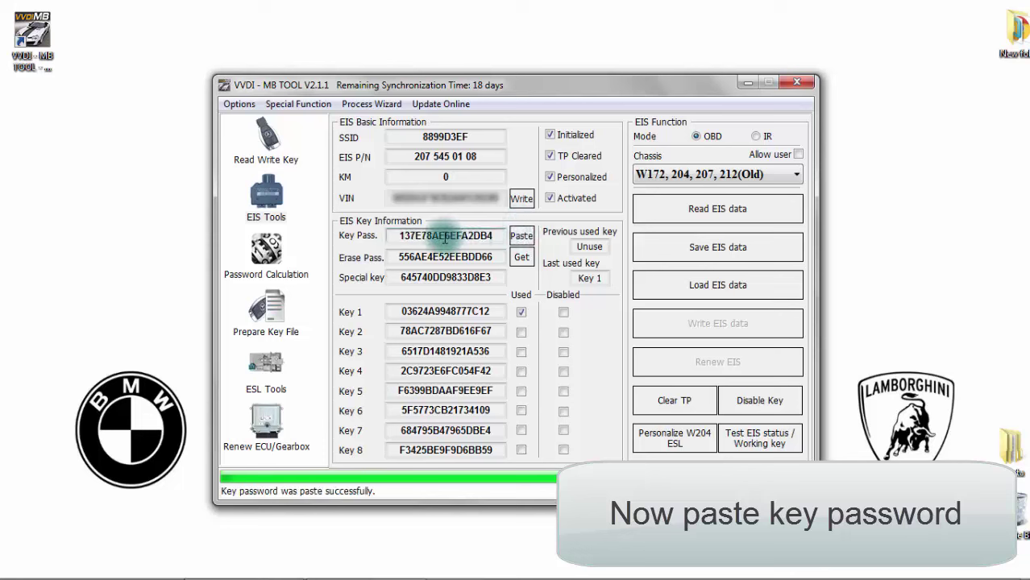
pyautogui.moveTo(395, 234); pyautogui.dragTo(503, 235)
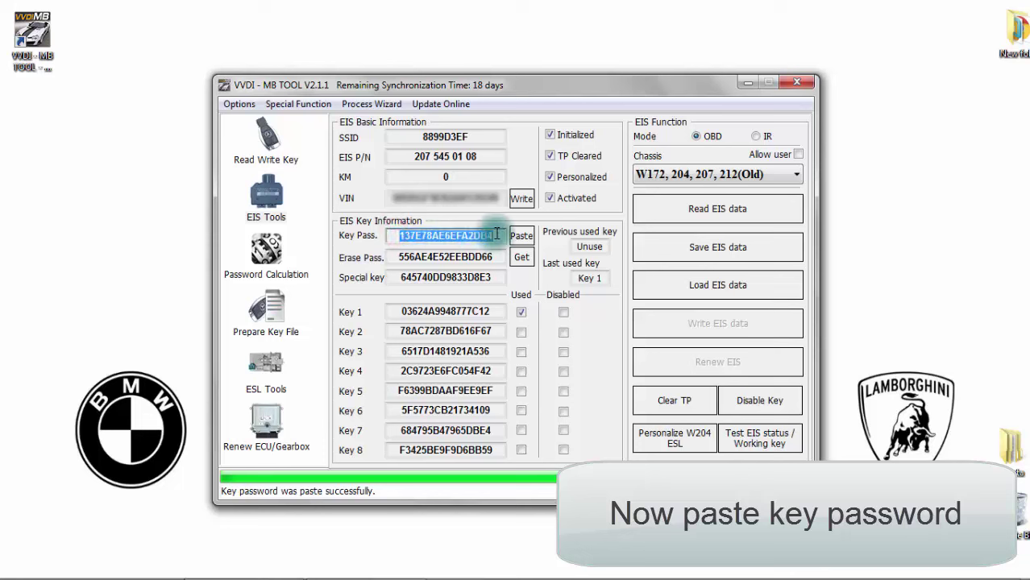
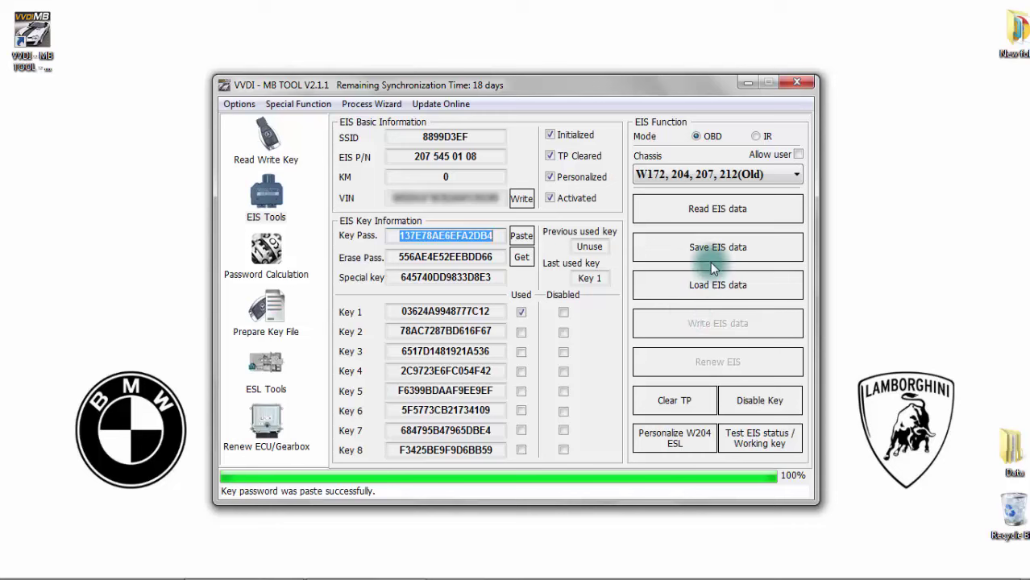
# - Start saving the EIS data and create a new Desktop folder named "W204 elv" as its destination
pyautogui.click(712, 255)
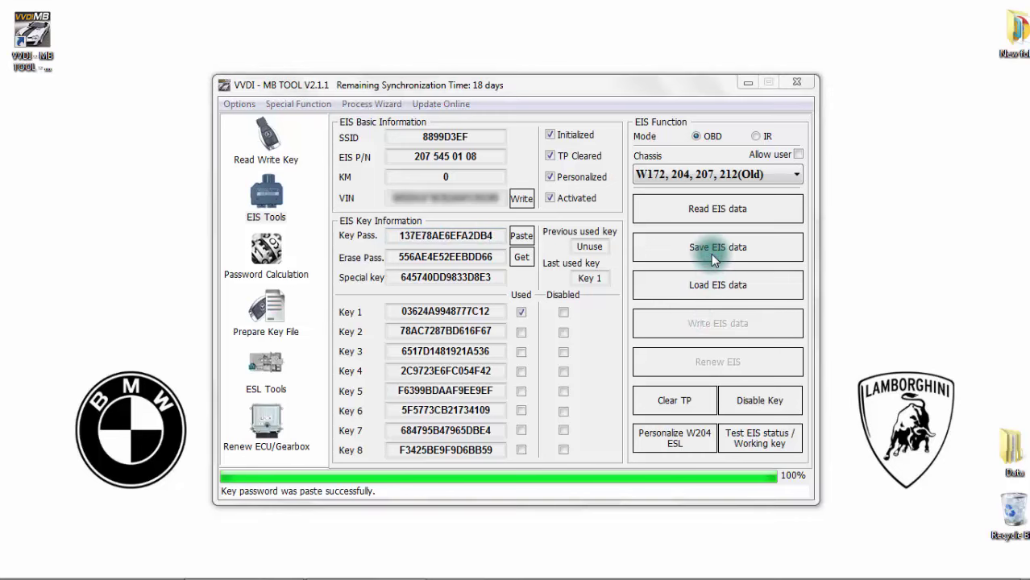
pyautogui.click(280, 215)
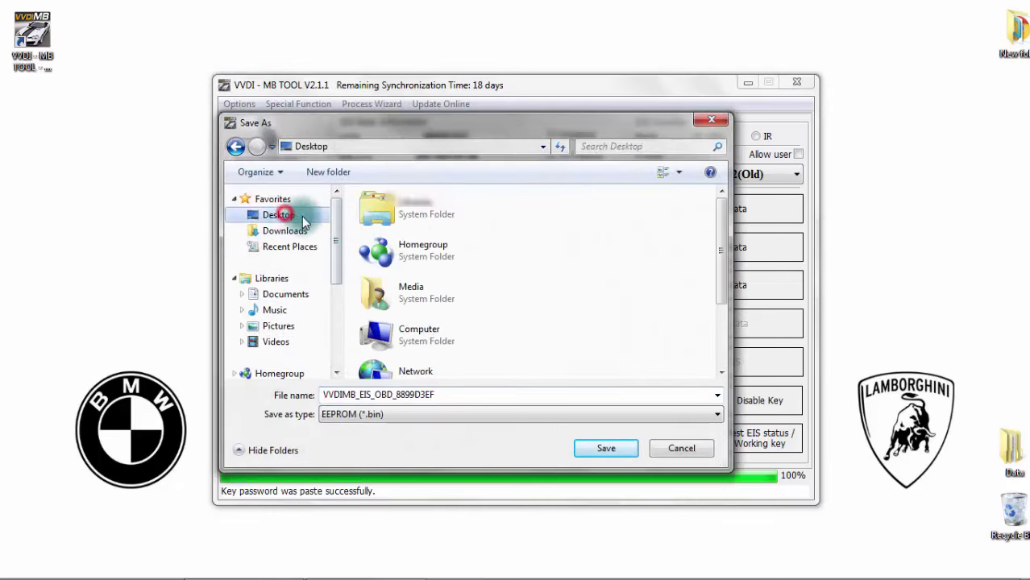
pyautogui.click(332, 172)
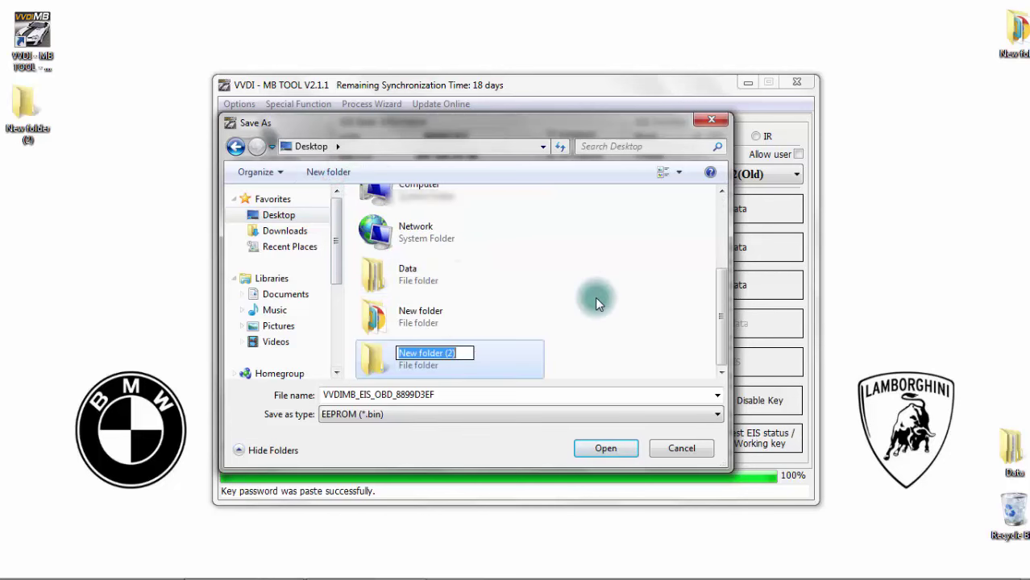
pyautogui.write('W')
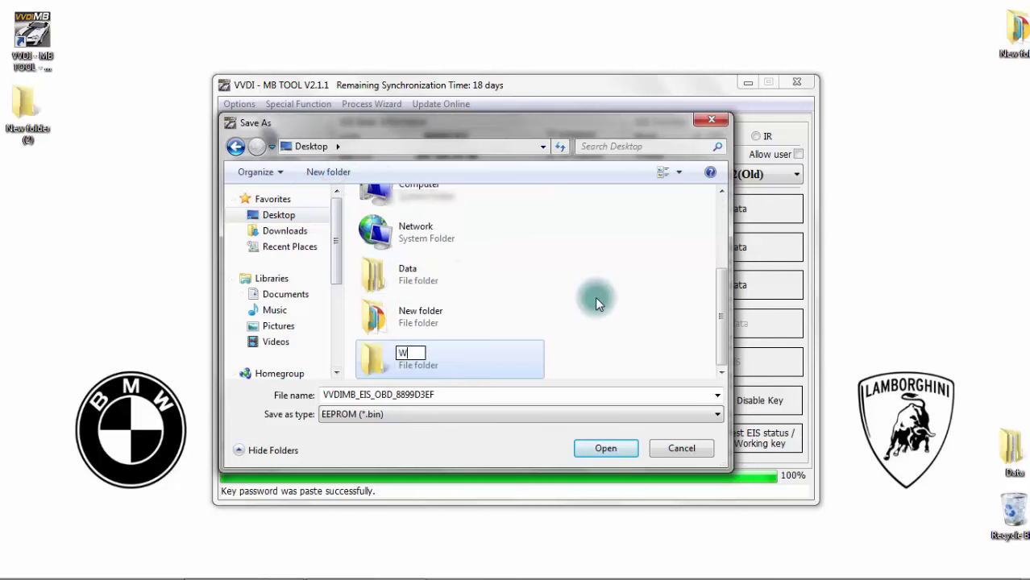
pyautogui.write('204 elv')
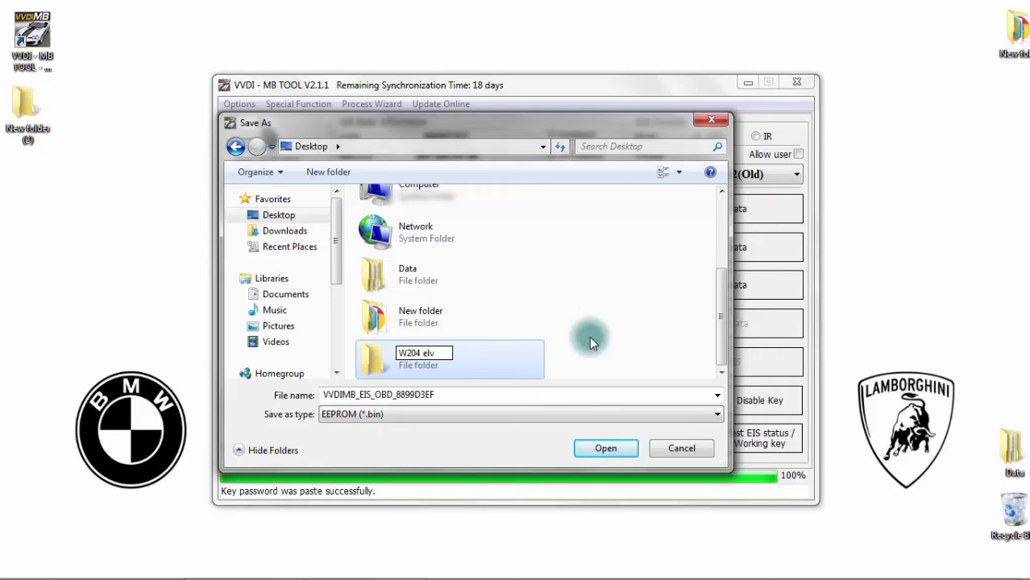
pyautogui.press('Return')
pyautogui.press('Return')
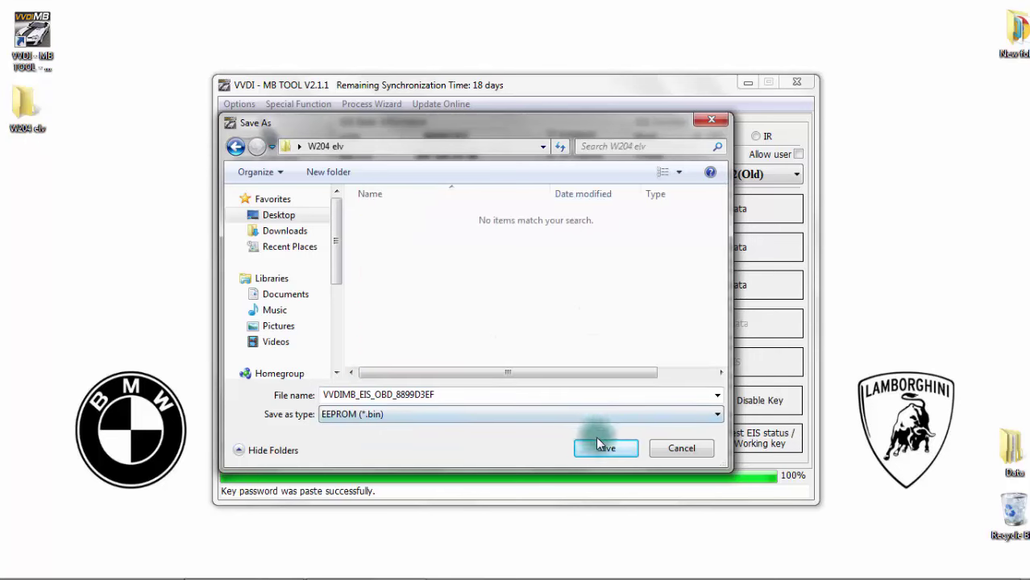
# - Save the EIS data as VVDIMB_EIS_OBD_8899D3EF in the W204 elv folder, along with the HC05 format file
pyautogui.click(605, 447)
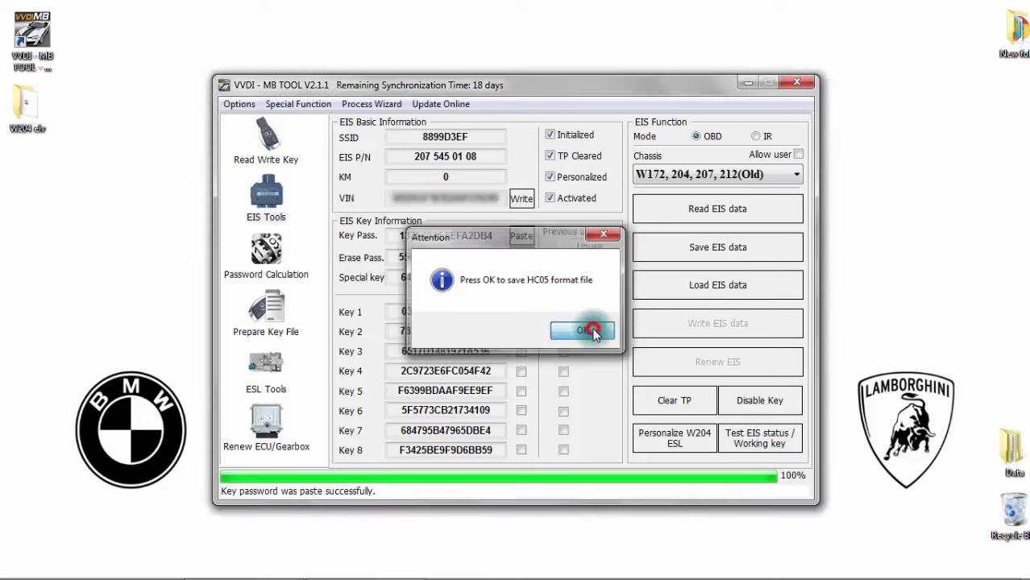
pyautogui.click(593, 332)
pyautogui.click(621, 451)
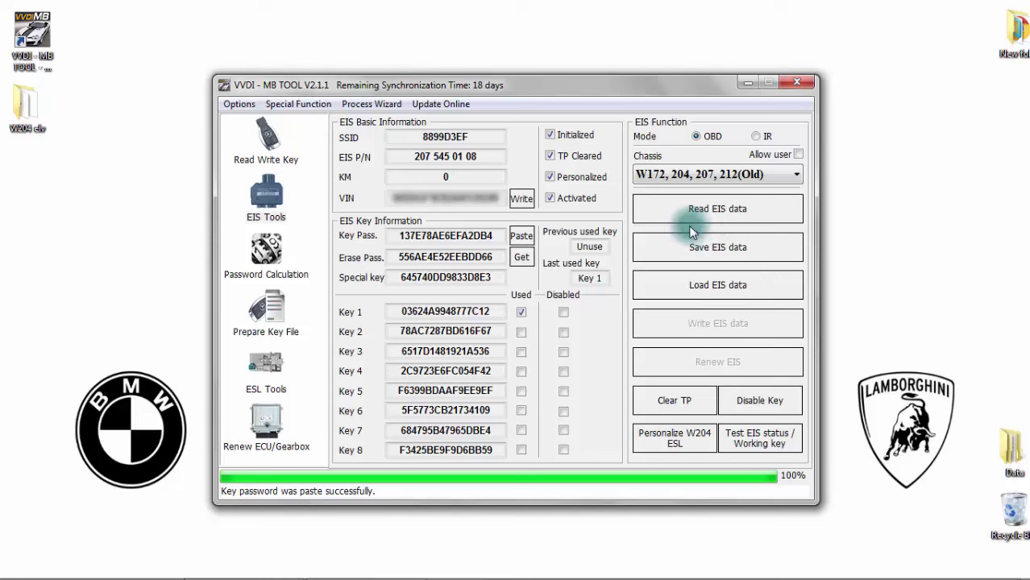
# - Renew the EIS in IR mode and read its data again in OBD mode
pyautogui.click(758, 137)
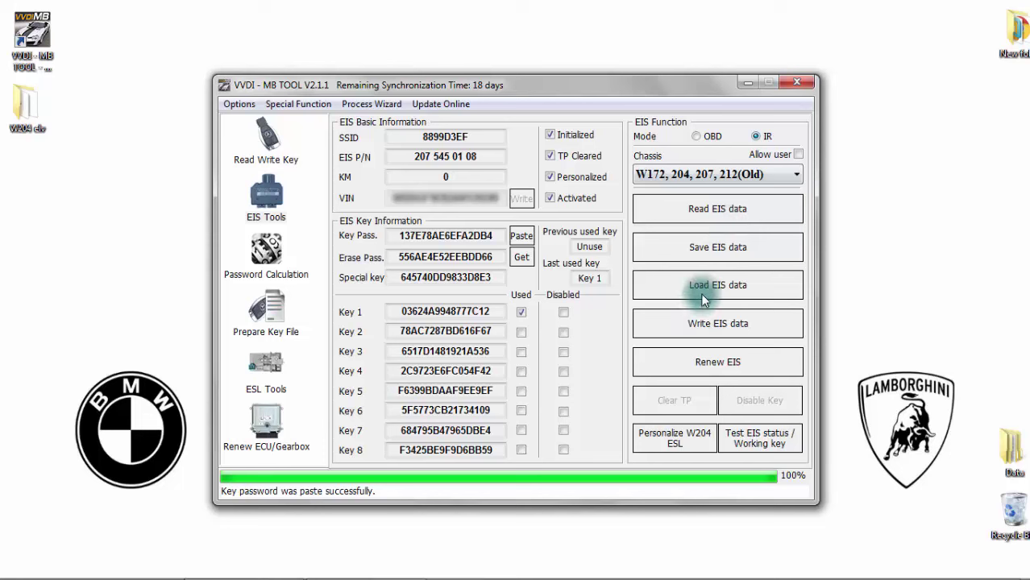
pyautogui.click(729, 364)
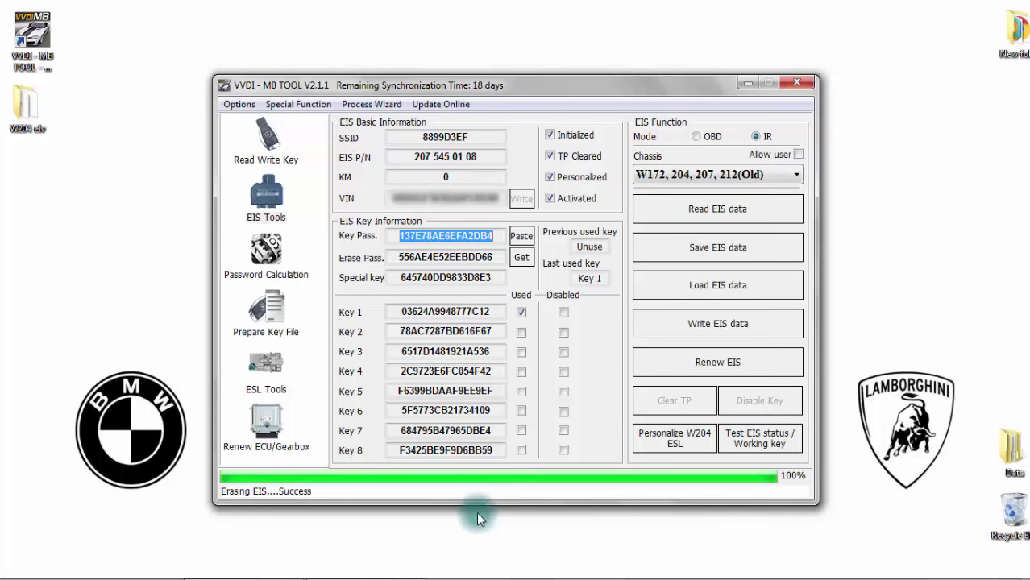
pyautogui.click(698, 138)
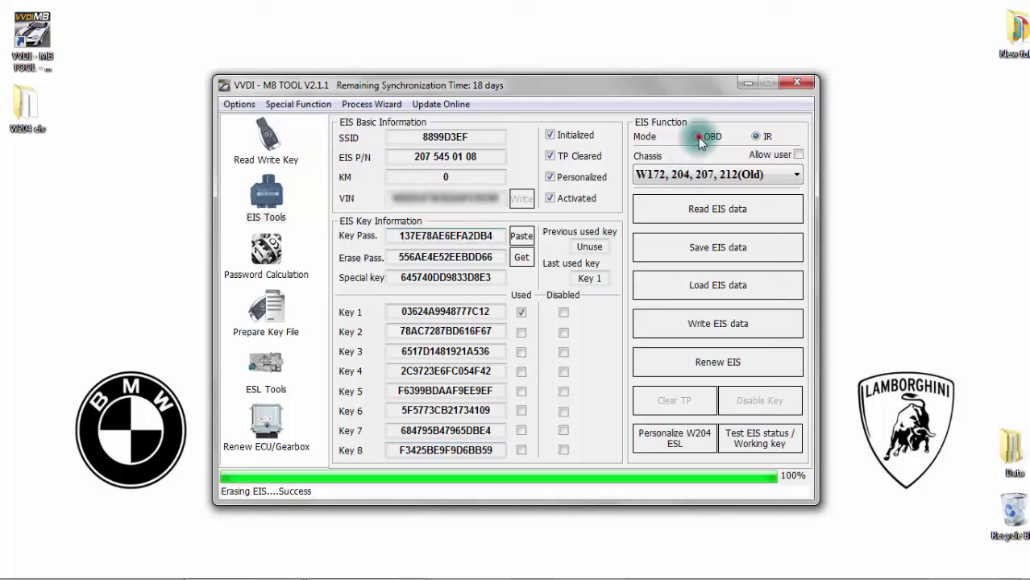
pyautogui.click(697, 209)
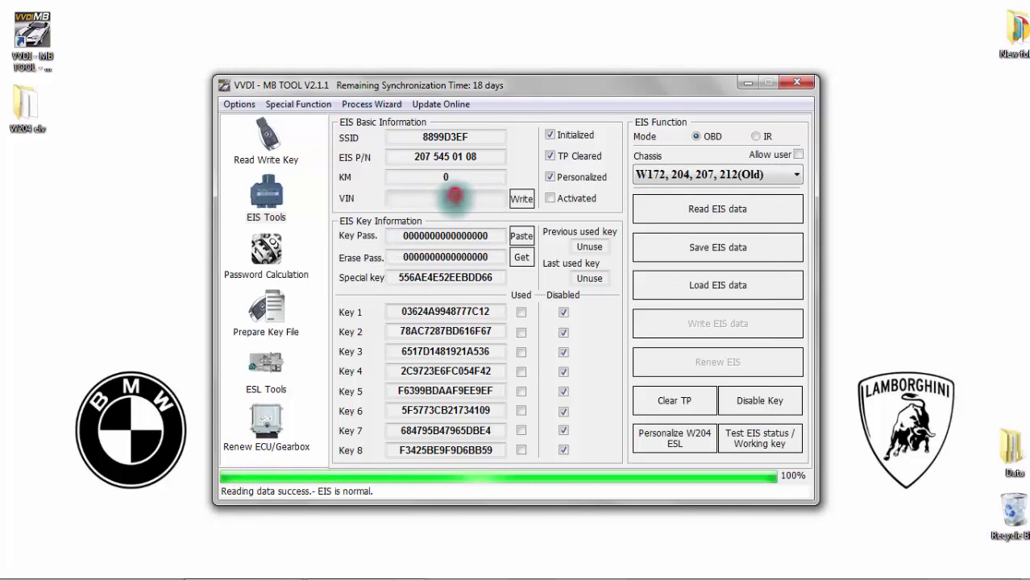
pyautogui.click(553, 200)
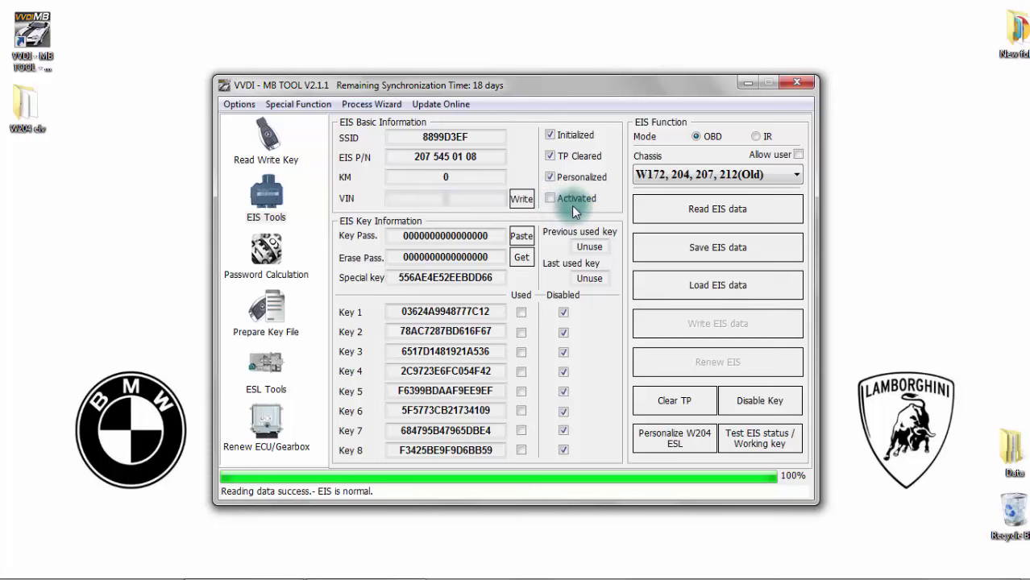
# - Load the saved EIS file VVDIMB_EIS_OBD_8899D3EF from the W204 elv folder
pyautogui.click(716, 290)
pyautogui.click(440, 222)
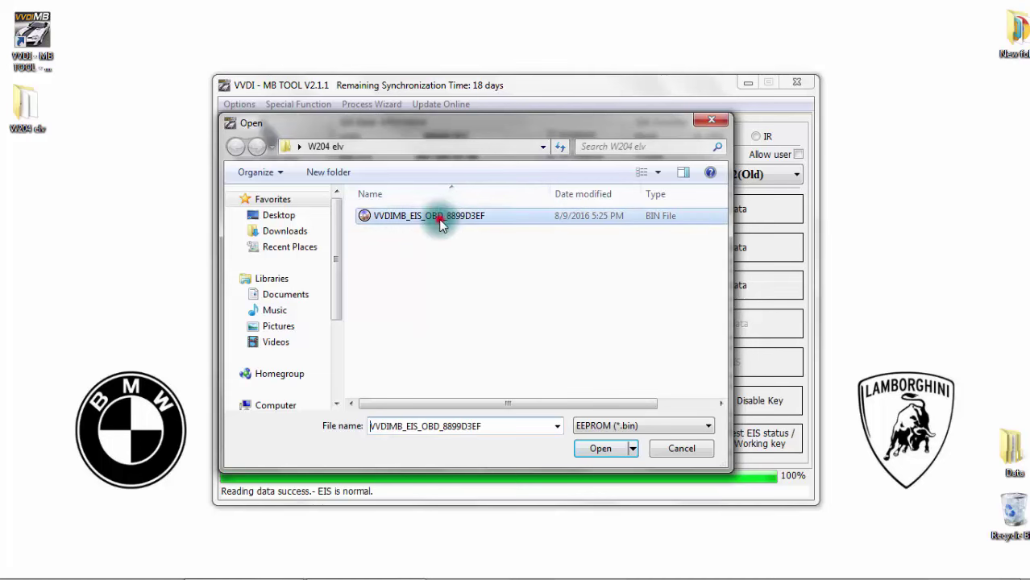
pyautogui.click(596, 450)
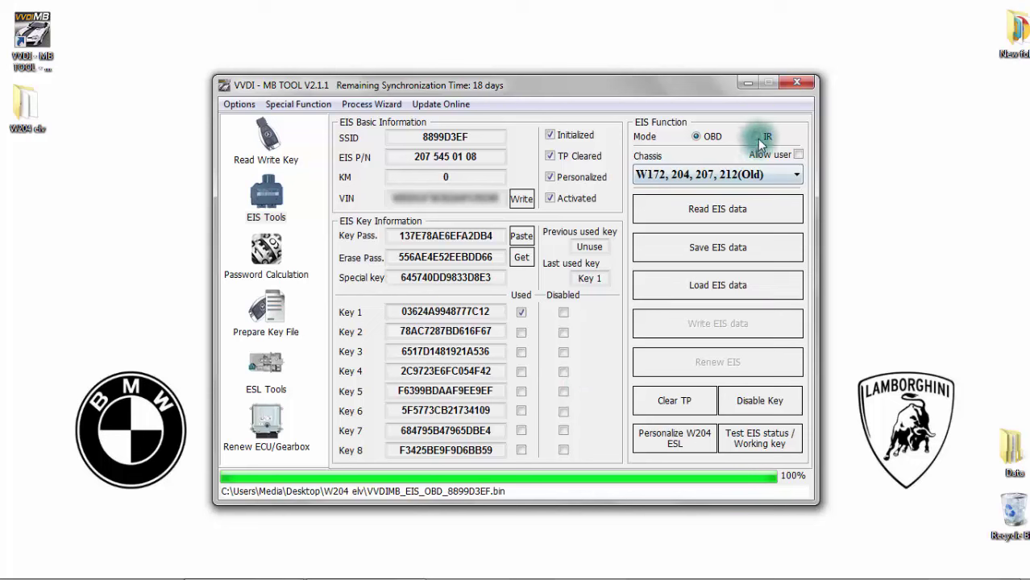
# - Write the VIN to the EIS in OBD mode, and write the loaded EIS data in IR mode
pyautogui.click(523, 199)
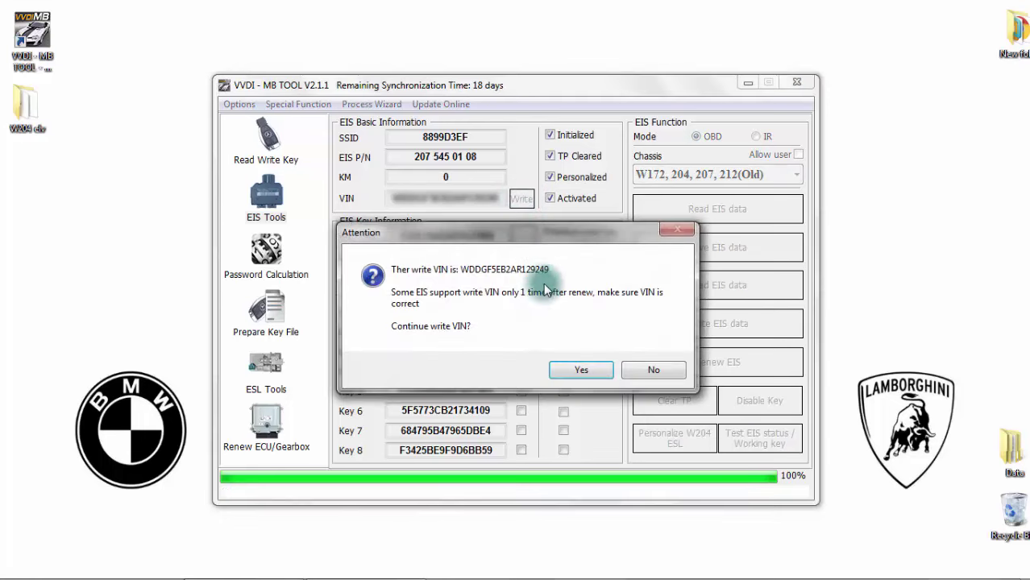
pyautogui.click(582, 371)
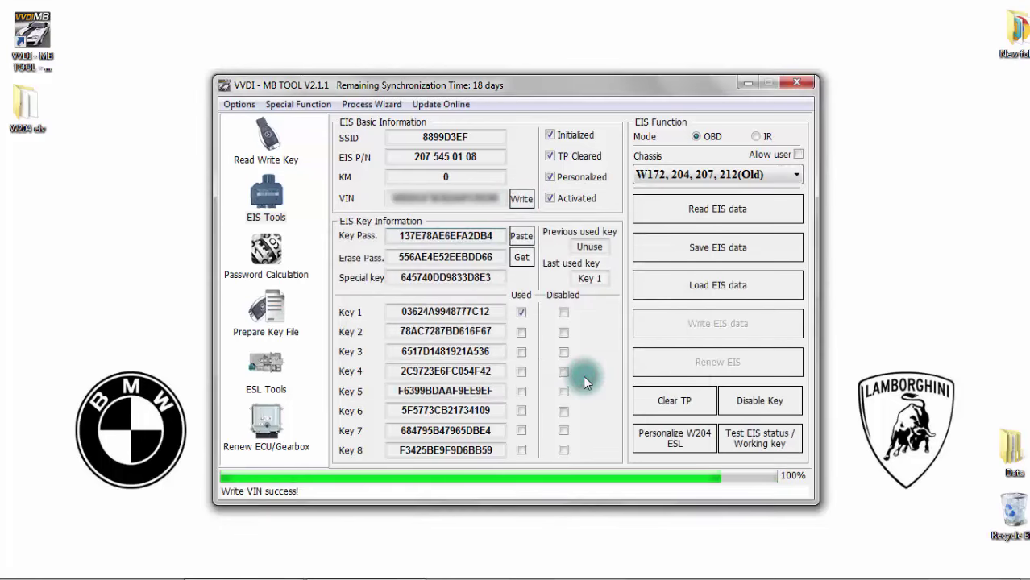
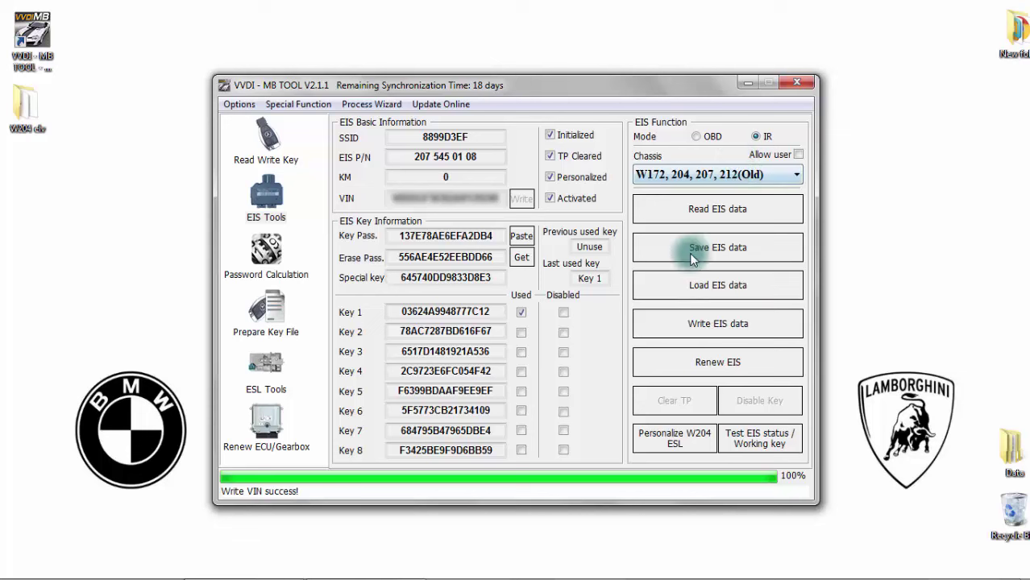
pyautogui.click(689, 330)
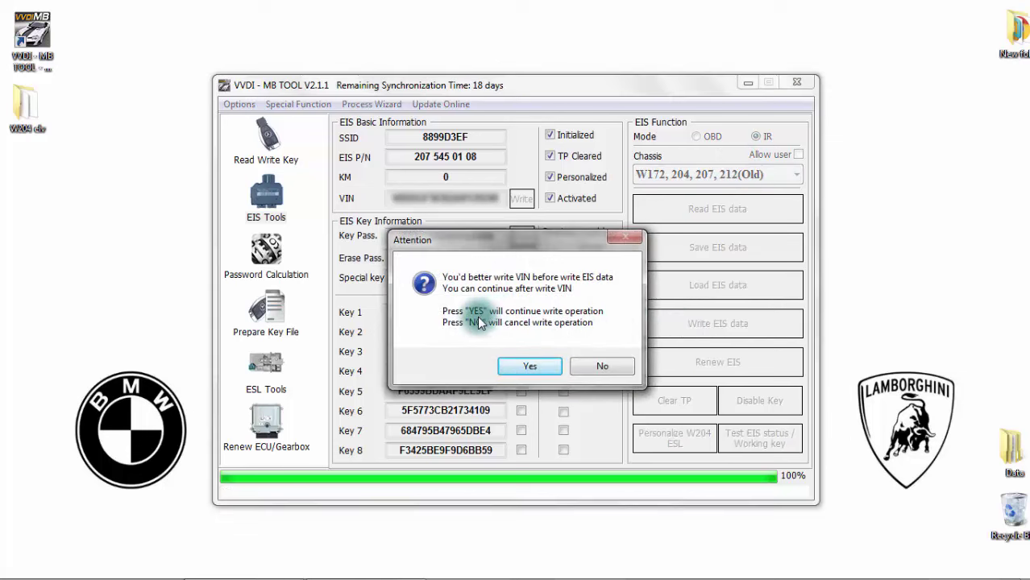
pyautogui.click(526, 367)
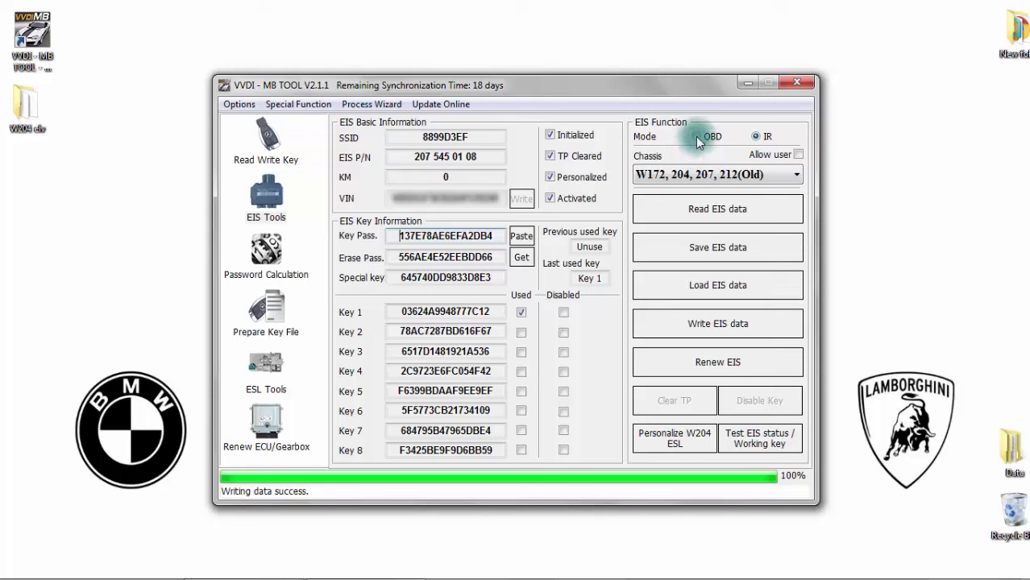
# - Switch the EIS back to OBD mode and personalize the W204 ESL
pyautogui.click(697, 137)
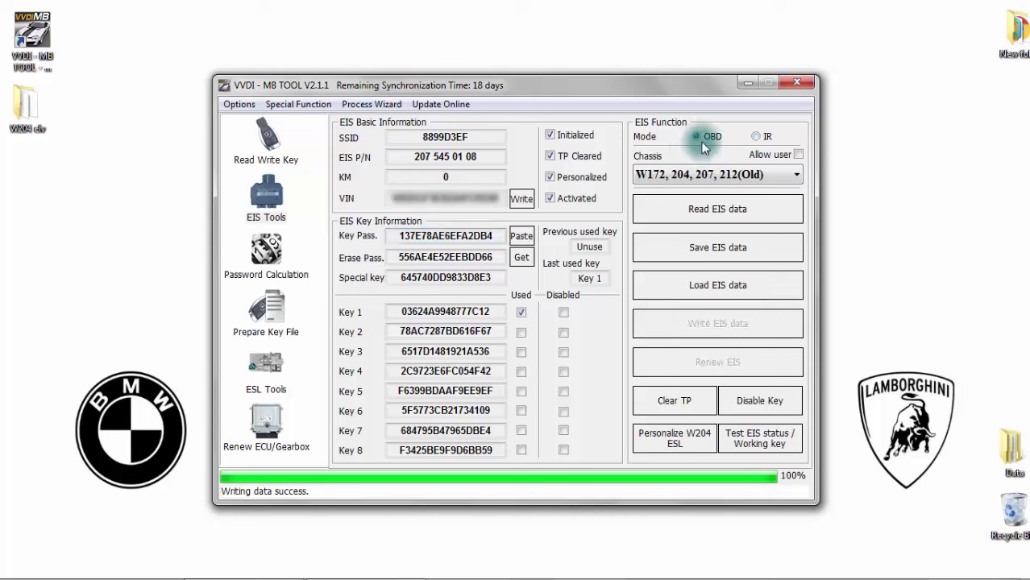
pyautogui.click(670, 444)
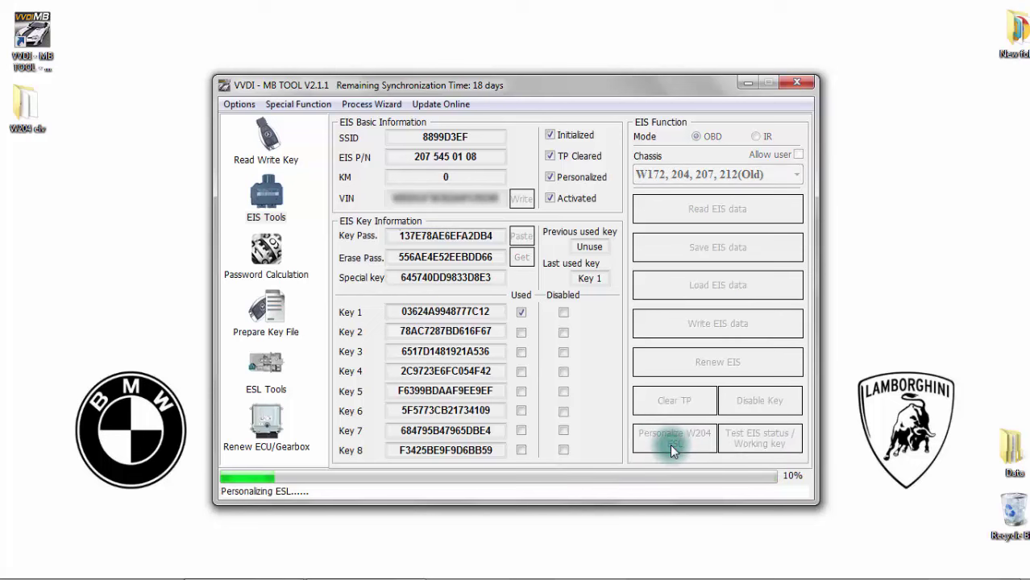